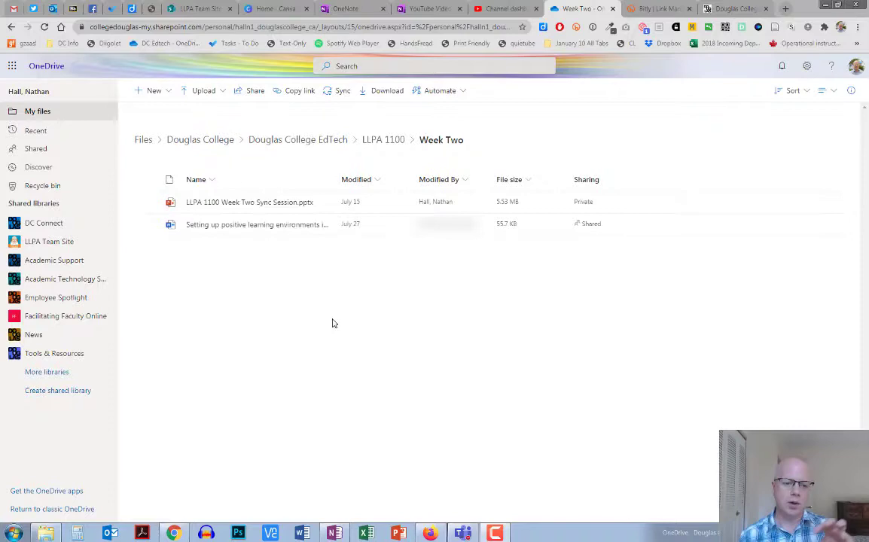
# Open the shared Word document on positive learning environments in Zoom, dismiss the track changes notice and skim its first pages.
pyautogui.click(242, 225)
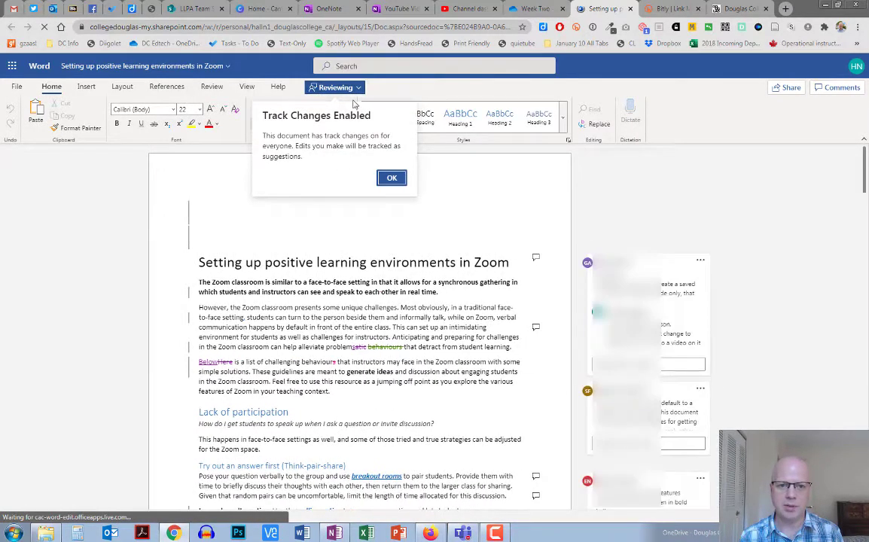
pyautogui.click(391, 178)
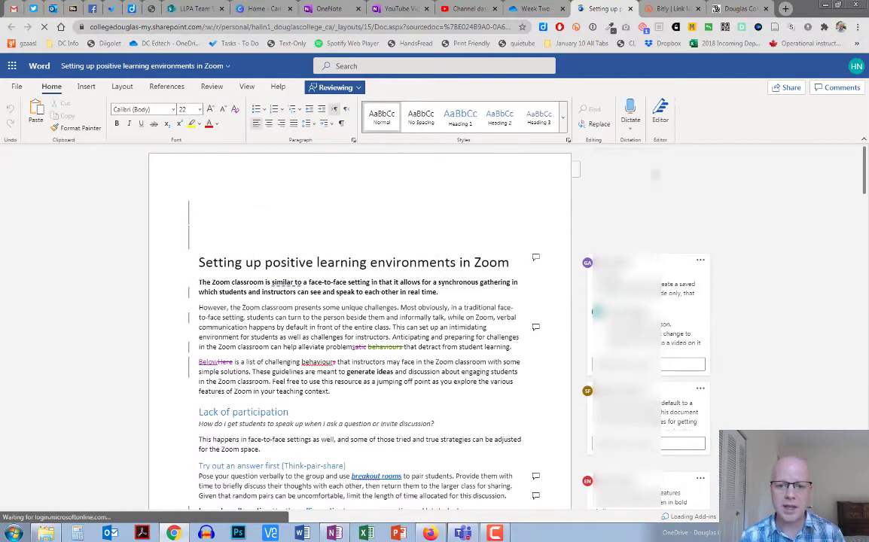
pyautogui.scroll(-4, 364, 342)
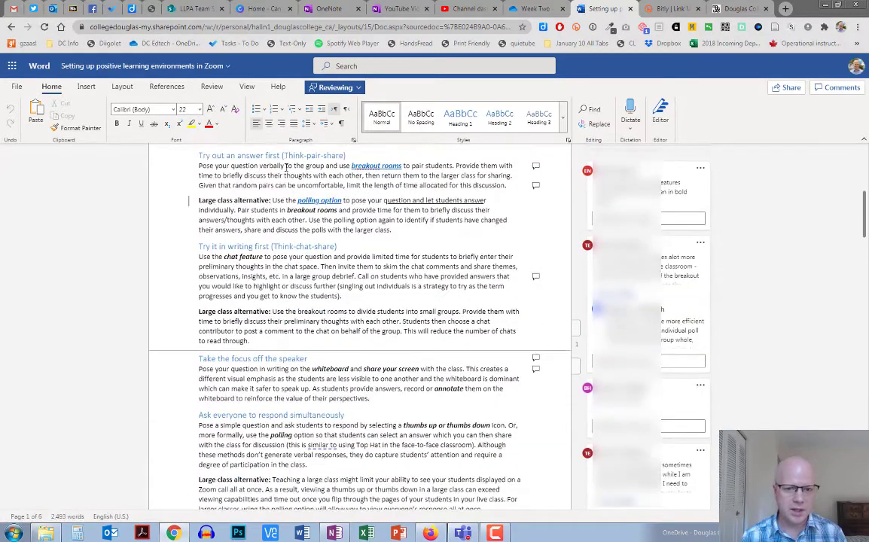
pyautogui.scroll(-5, 320, 296)
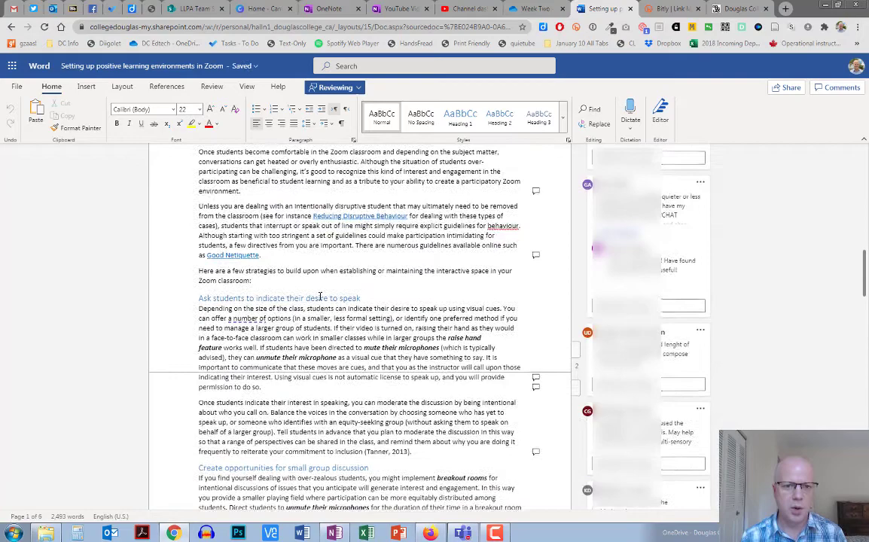
pyautogui.scroll(10, 320, 296)
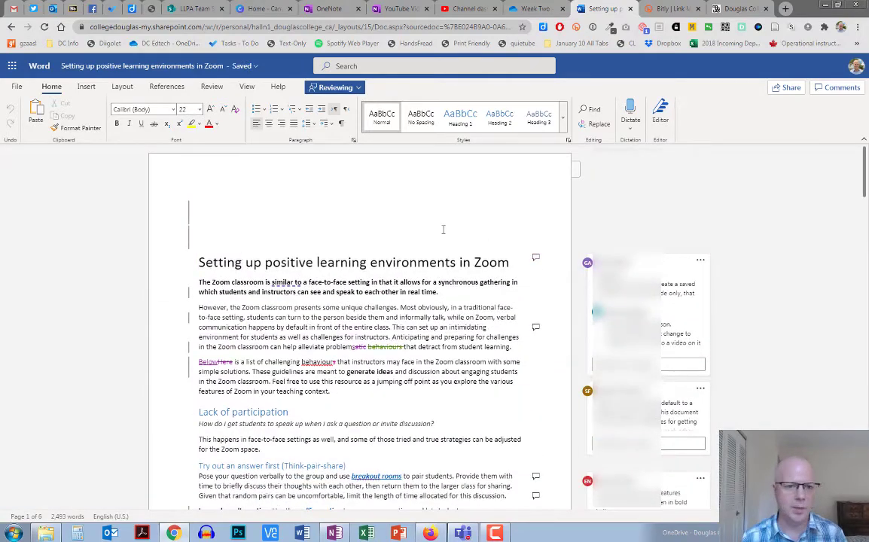
# Step through the first tracked changes in the Zoom learning environments document.
pyautogui.click(211, 86)
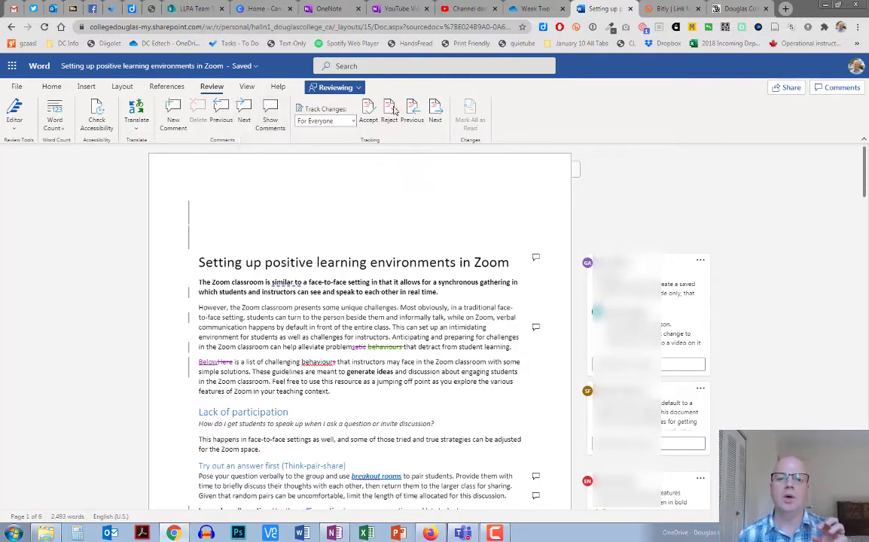
pyautogui.click(437, 112)
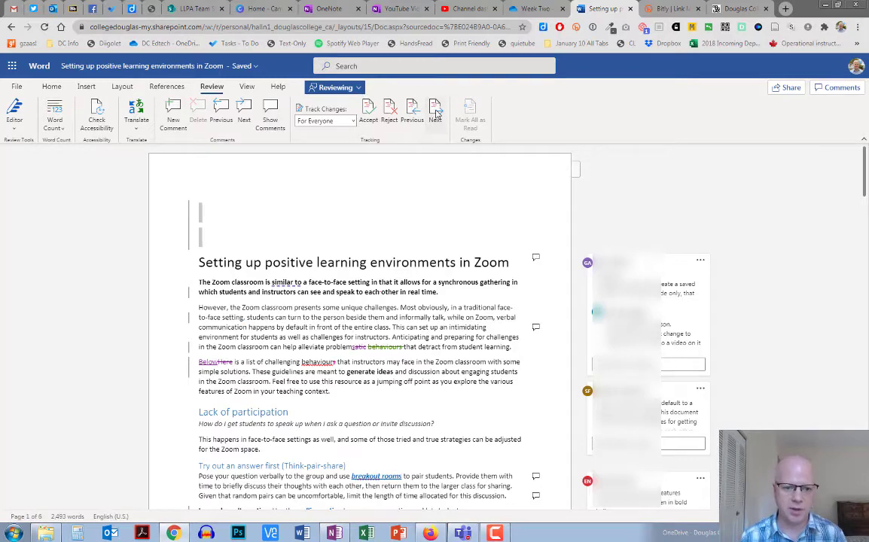
pyautogui.click(437, 112)
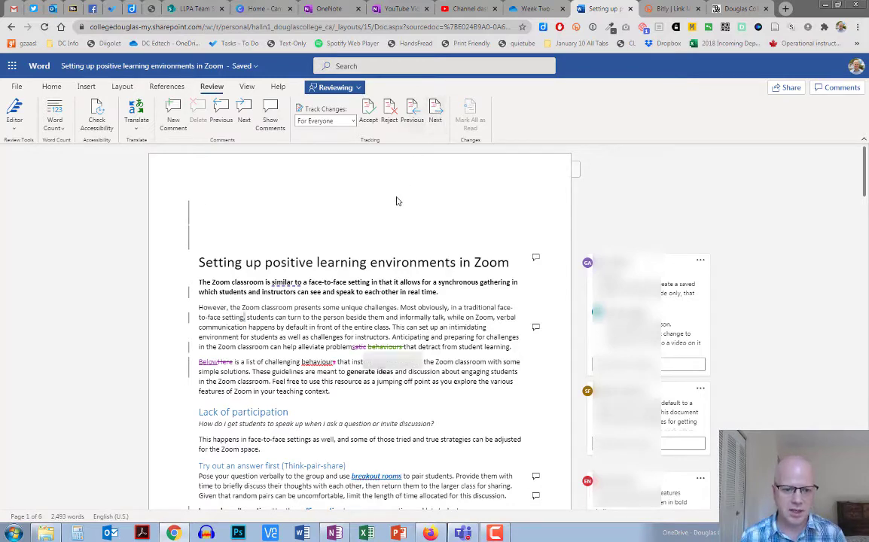
pyautogui.click(435, 112)
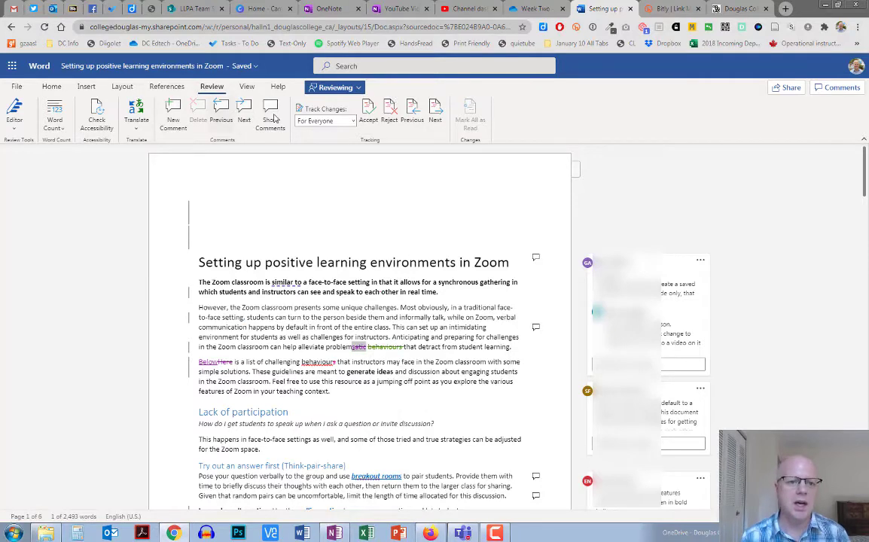
# Step through the document's comments one after another, starting from the one on the title.
pyautogui.click(242, 113)
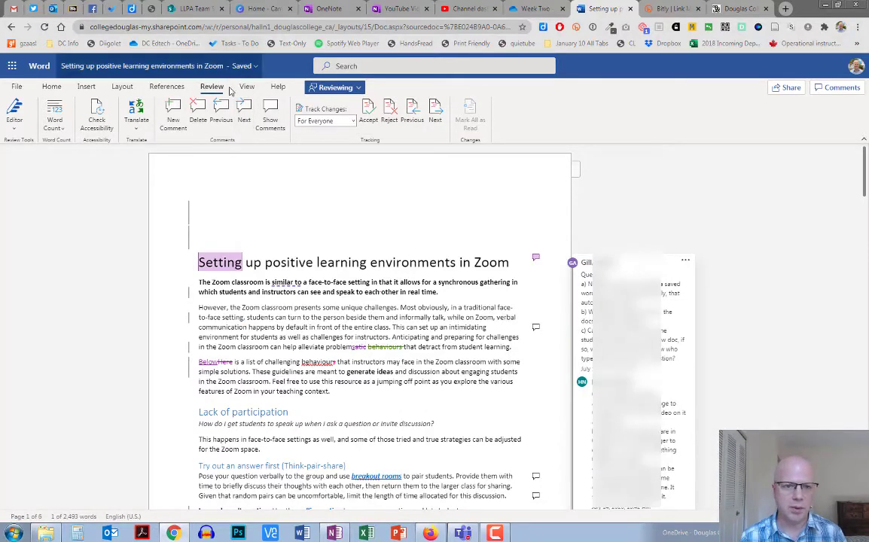
pyautogui.click(242, 113)
pyautogui.click(242, 113)
pyautogui.click(242, 113)
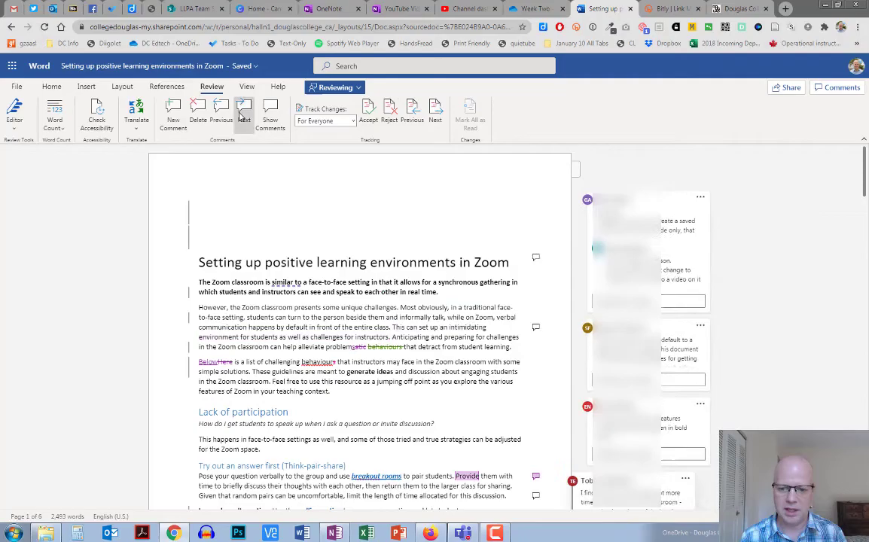
pyautogui.click(242, 113)
pyautogui.click(242, 113)
# Examine the reviewers' comments and suggested edits through to the end of the document and return to its beginning.
pyautogui.scroll(-10, 565, 330)
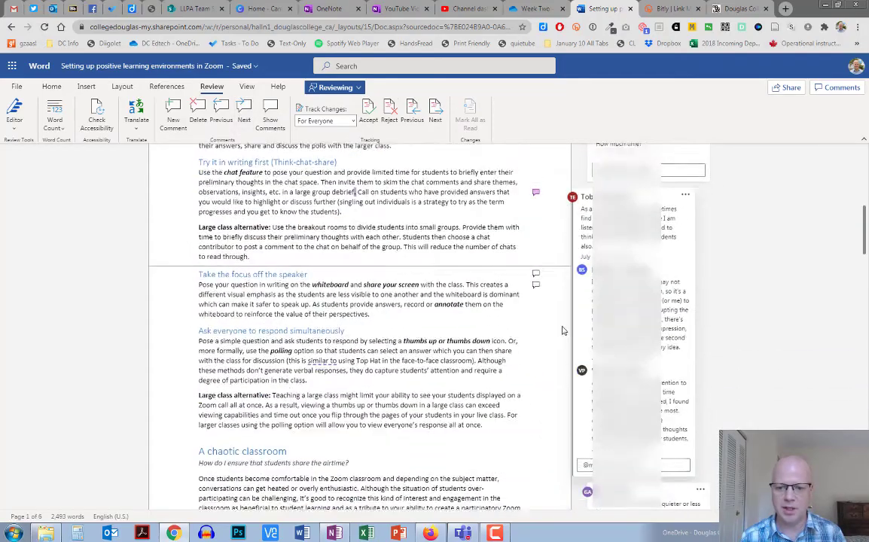
pyautogui.scroll(-10, 547, 333)
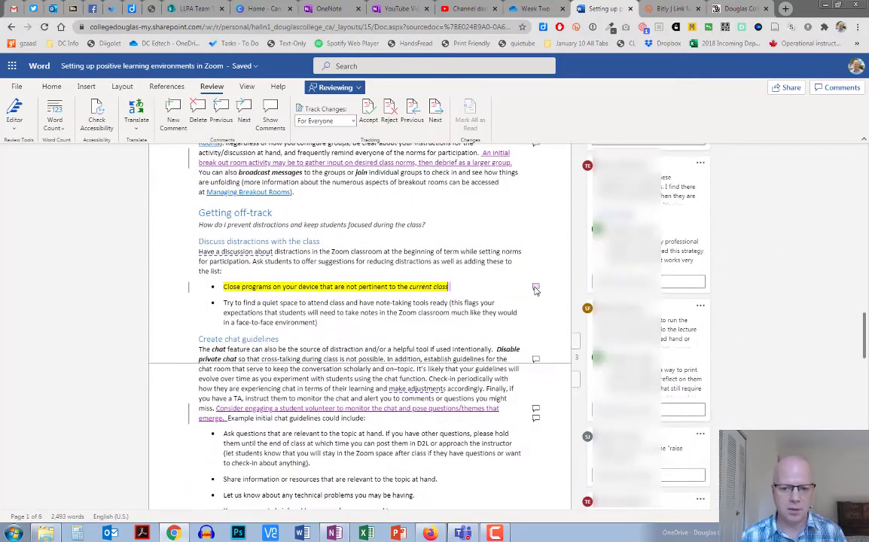
pyautogui.scroll(-10, 536, 289)
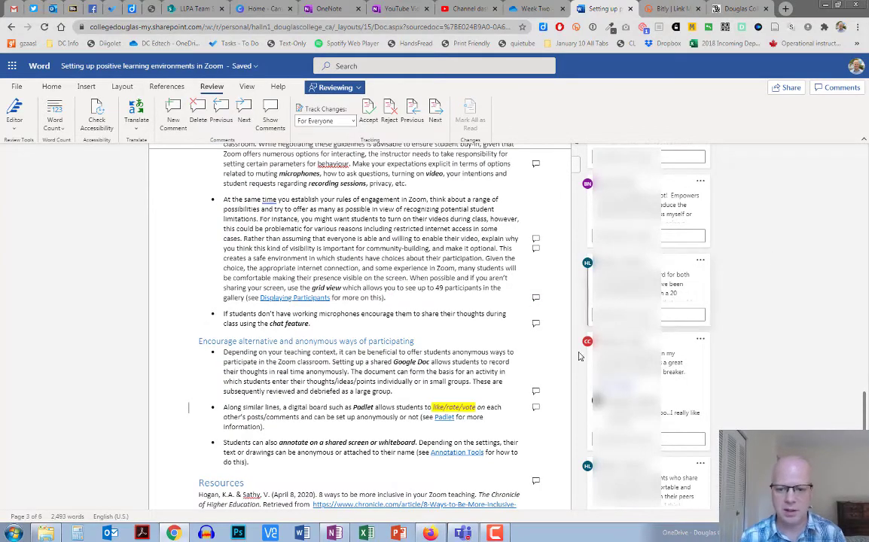
pyautogui.scroll(-15, 381, 320)
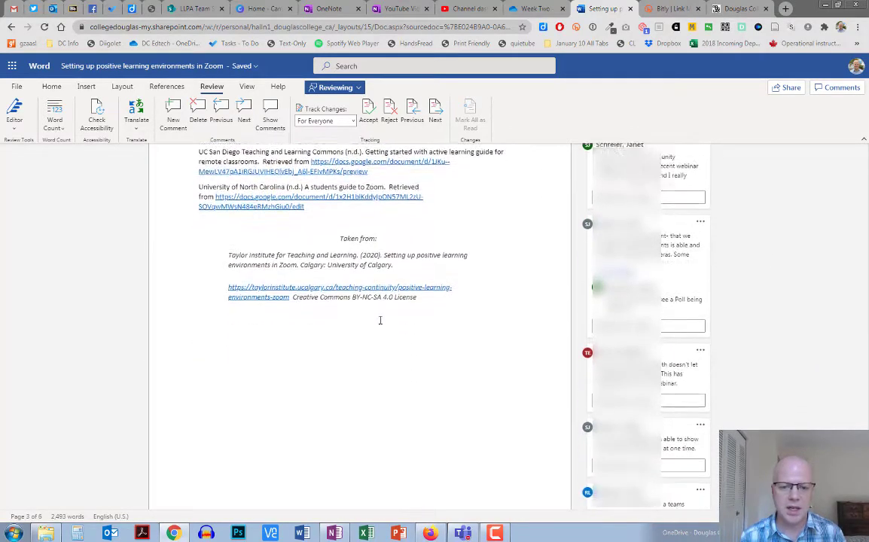
pyautogui.scroll(-4, 405, 325)
pyautogui.scroll(15, 301, 301)
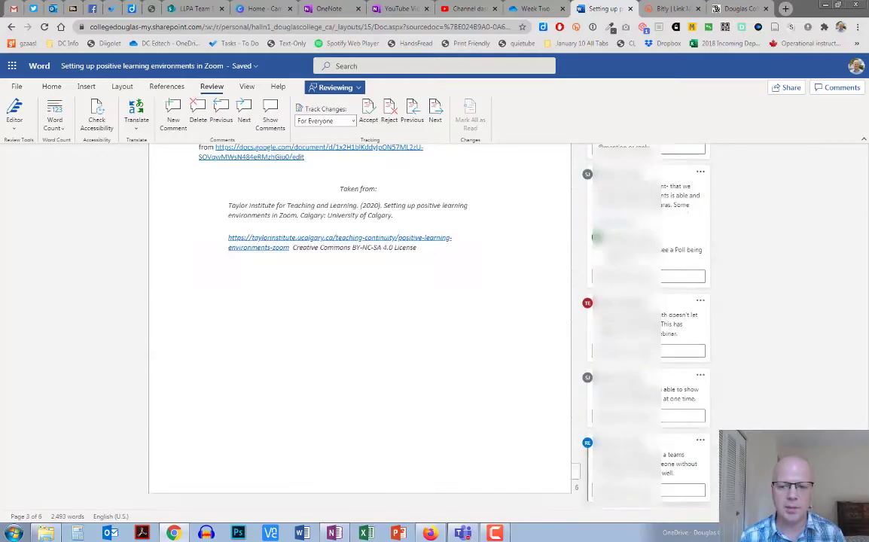
pyautogui.scroll(20, 189, 273)
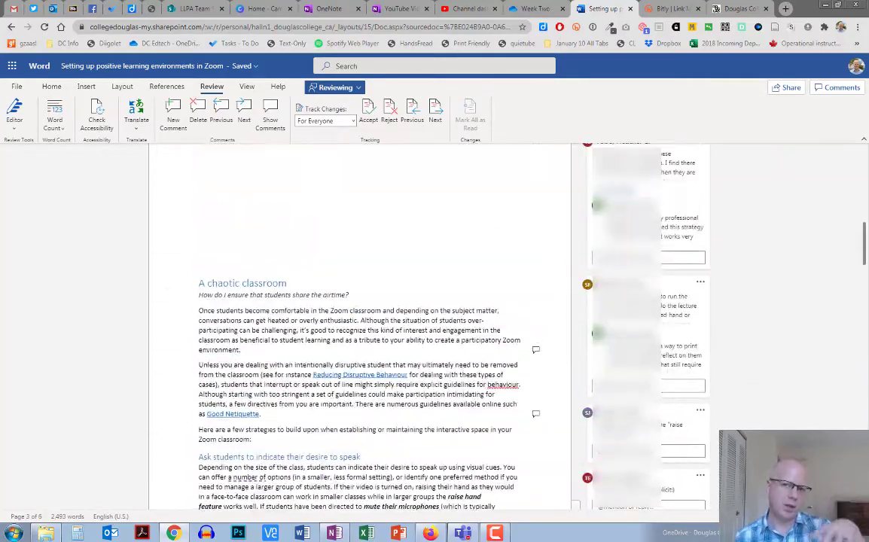
pyautogui.scroll(5, 361, 324)
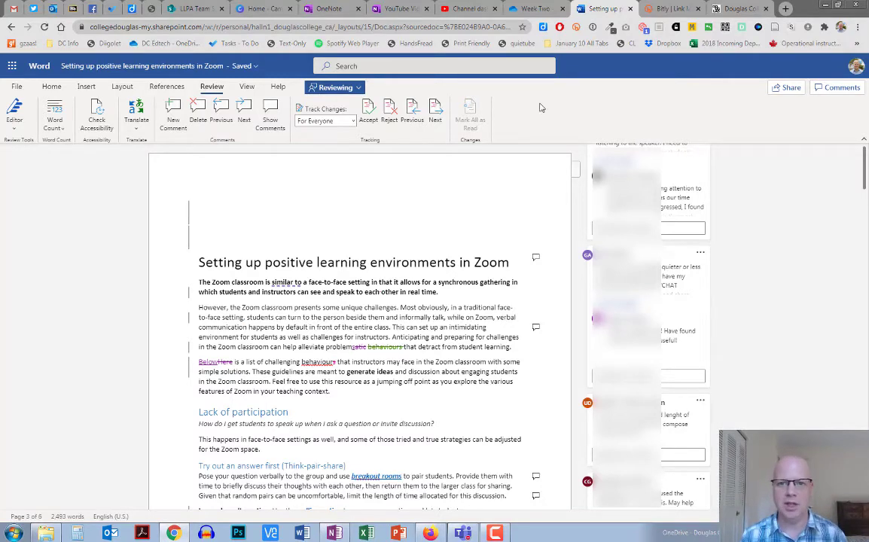
# Go back to the Week Two folder in OneDrive and create a new Word document there.
pyautogui.click(504, 10)
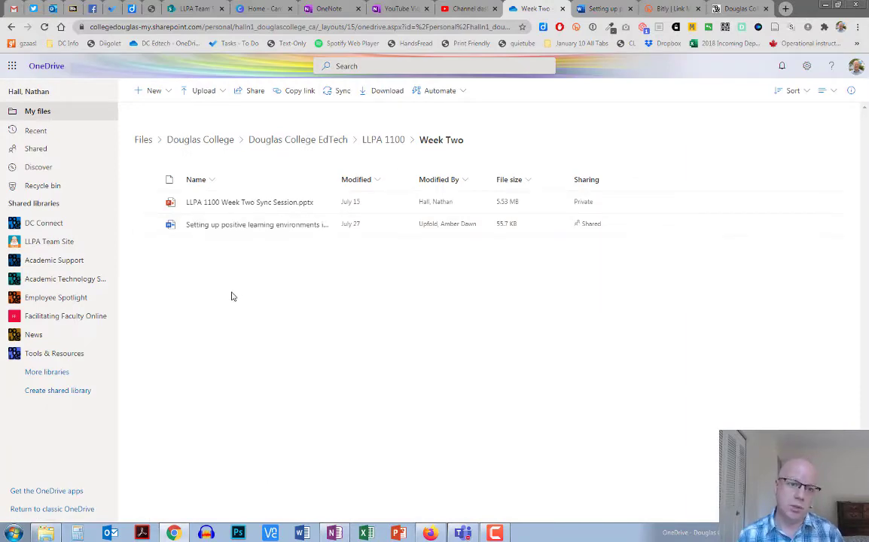
pyautogui.click(161, 98)
pyautogui.click(169, 132)
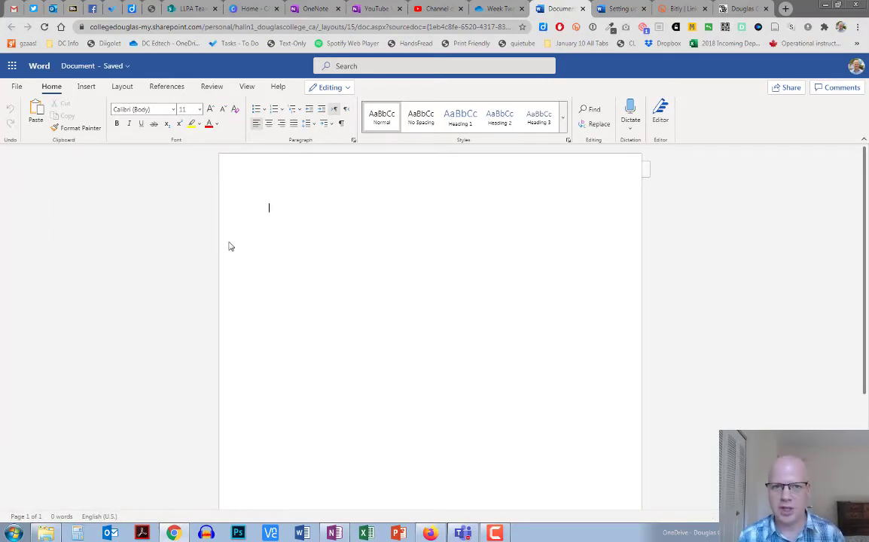
# Rename the new document as "New example".
pyautogui.click(100, 68)
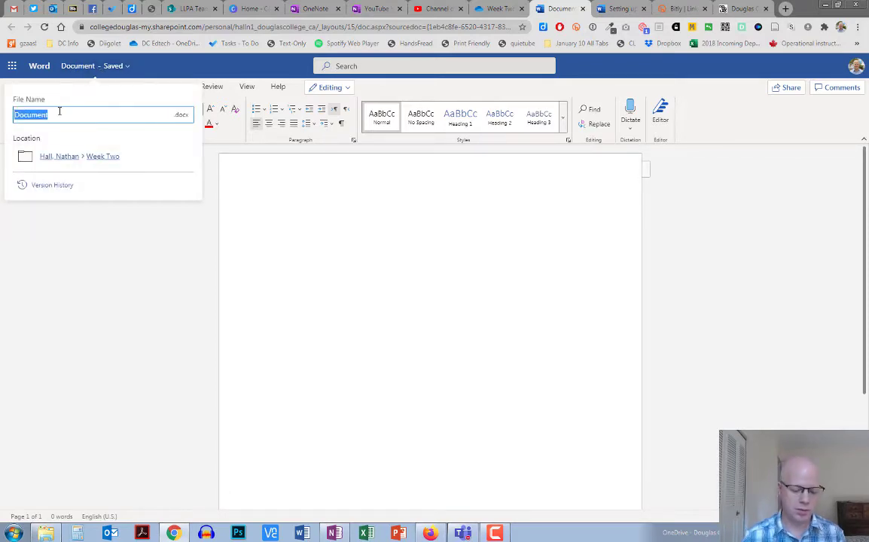
pyautogui.write('New ')
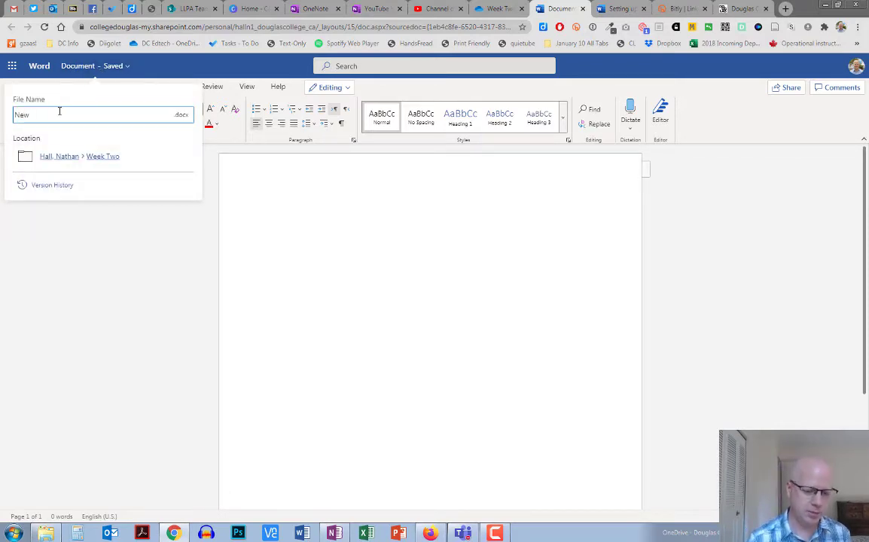
pyautogui.write('example')
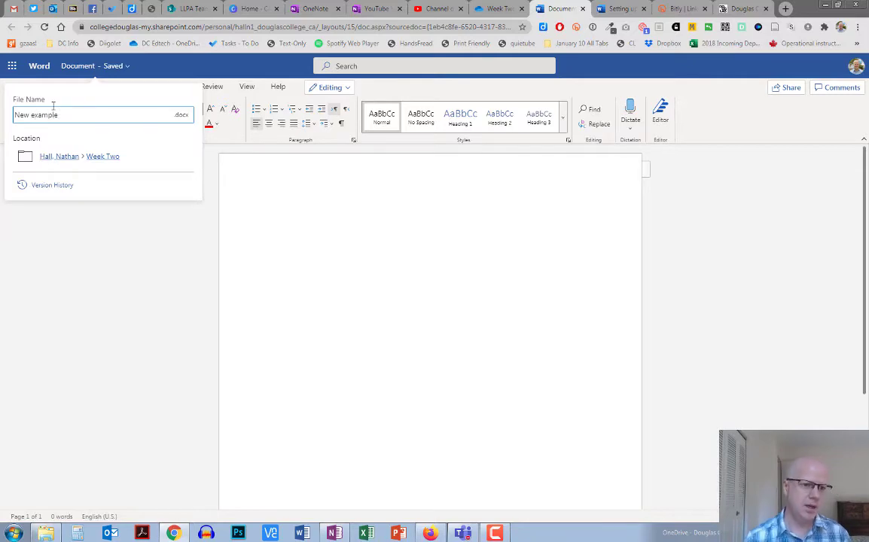
pyautogui.click(172, 206)
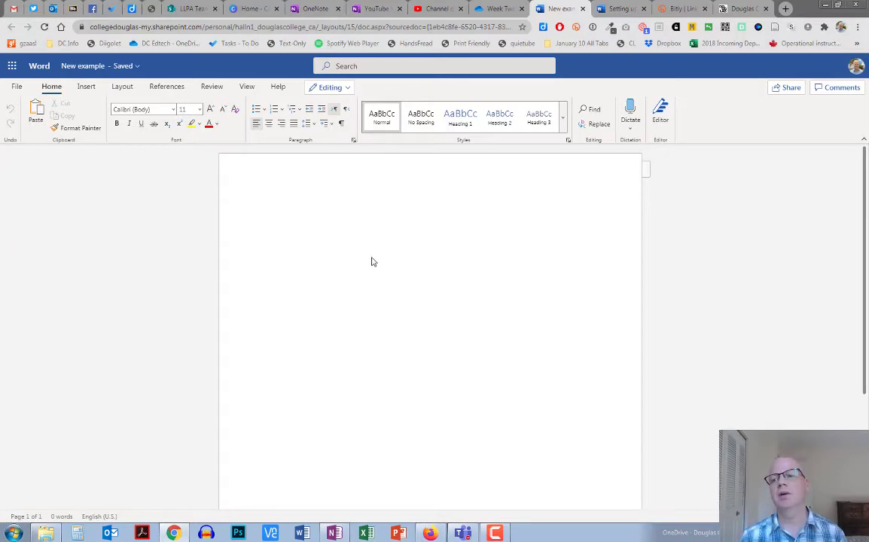
# Copy a sharing link for people in Douglas College, with editing allowed and set to open in review mode only.
pyautogui.click(787, 90)
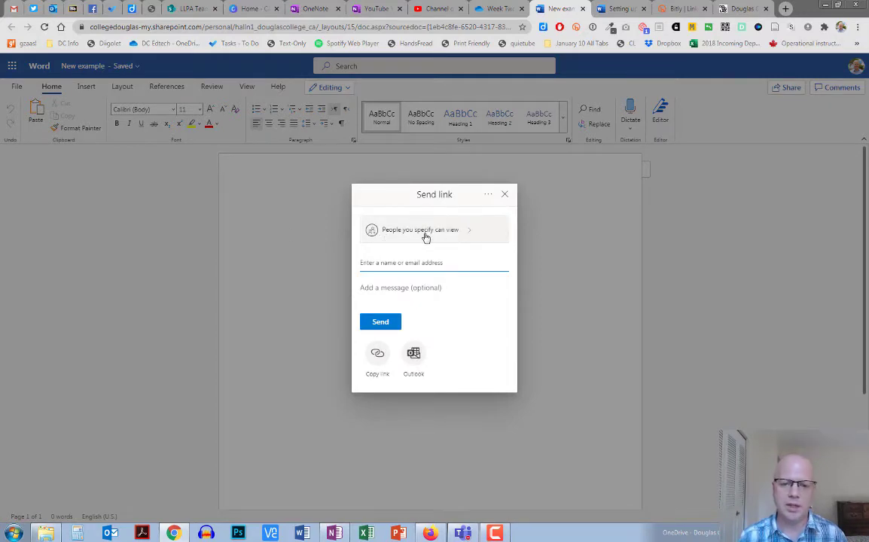
pyautogui.click(458, 237)
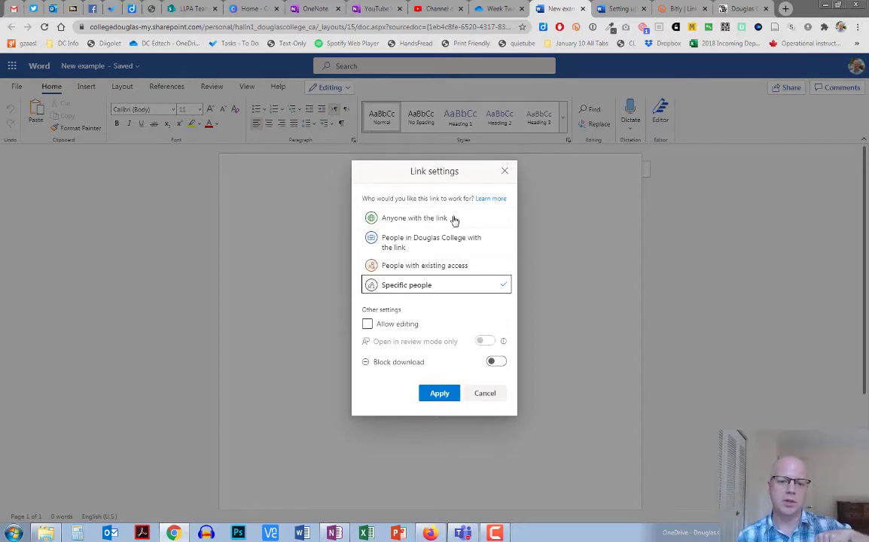
pyautogui.click(421, 250)
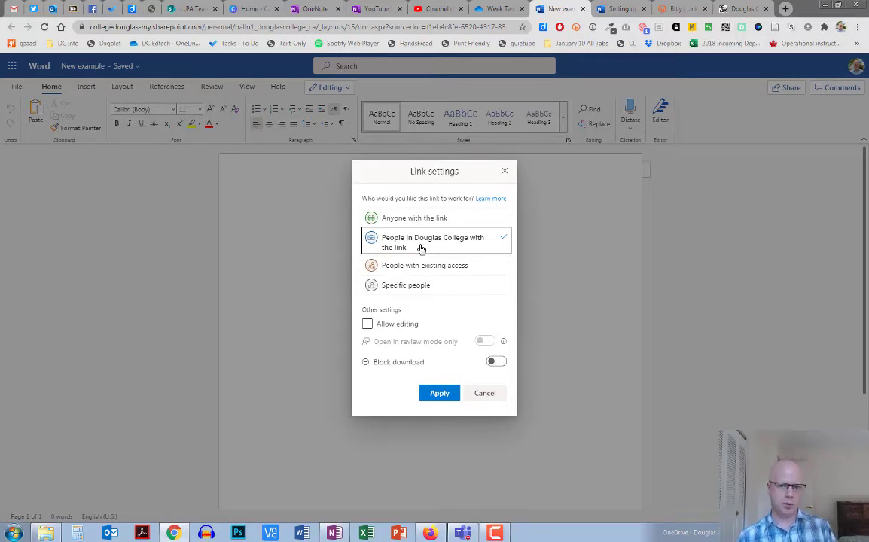
pyautogui.click(367, 325)
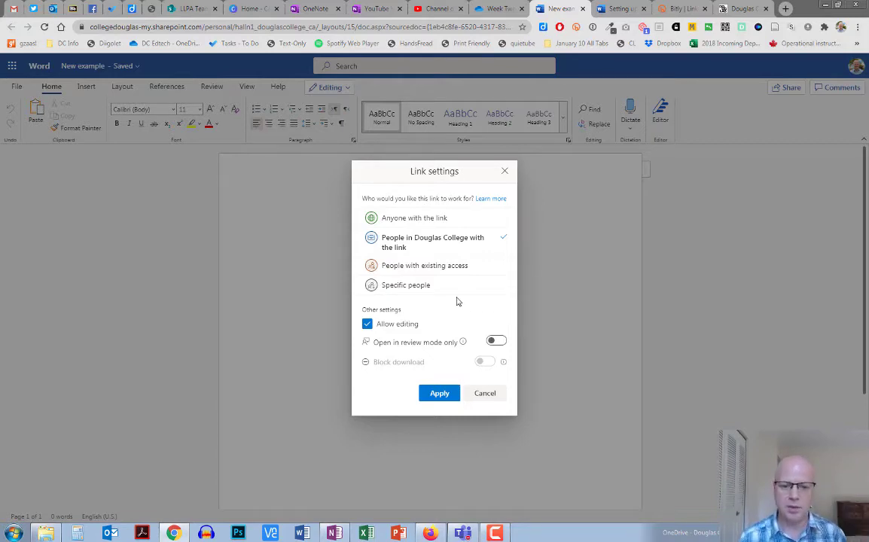
pyautogui.click(500, 343)
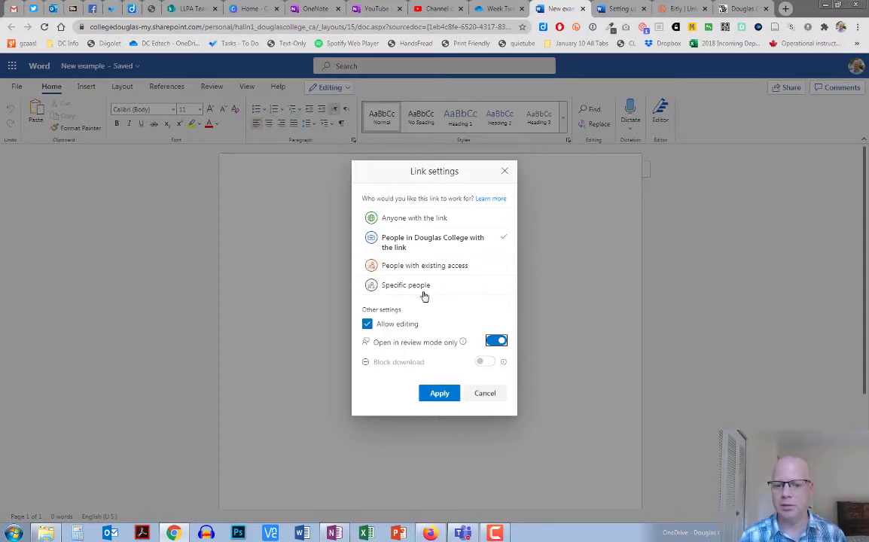
pyautogui.click(441, 395)
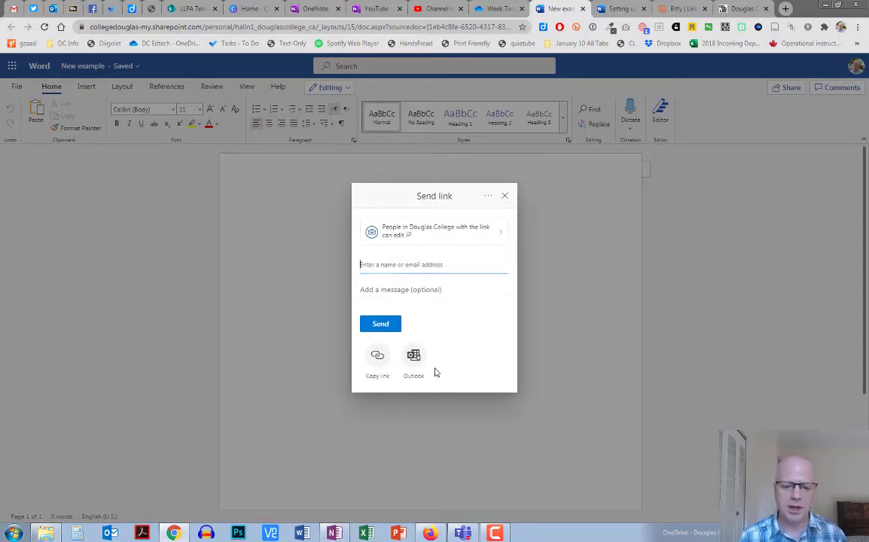
pyautogui.click(376, 358)
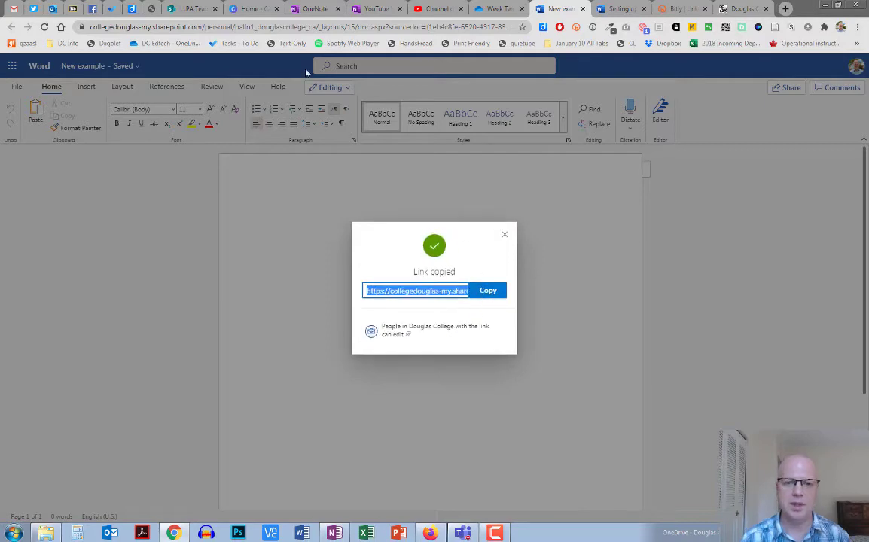
pyautogui.click(505, 235)
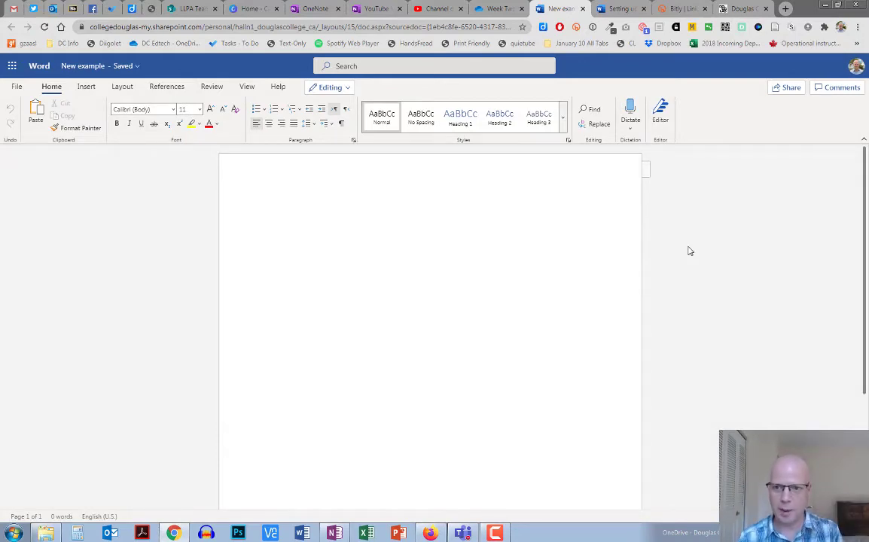
# Switch the document to Reviewing mode and set Track Changes to For Everyone.
pyautogui.click(330, 88)
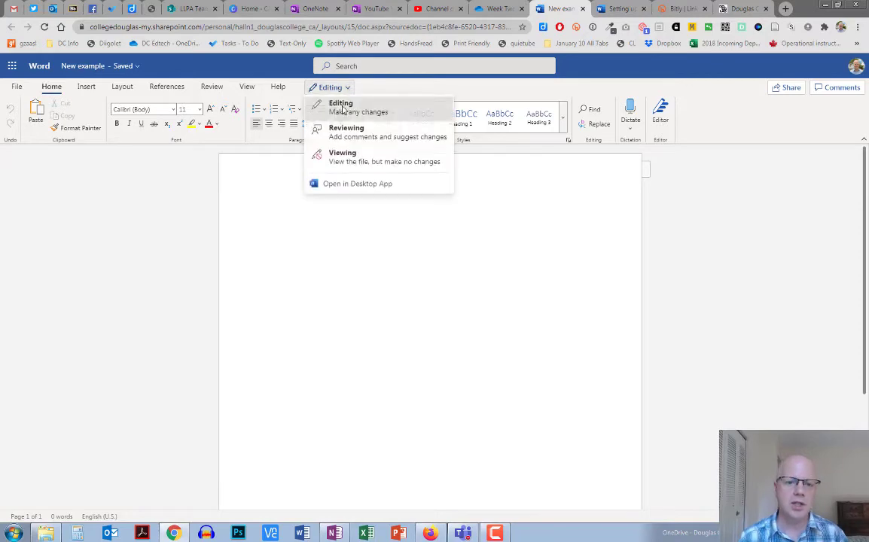
pyautogui.click(338, 136)
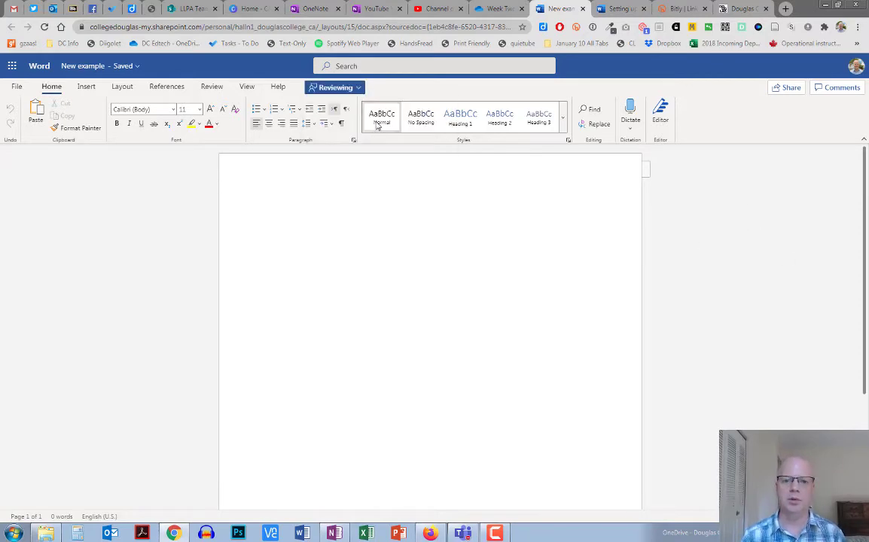
pyautogui.click(208, 91)
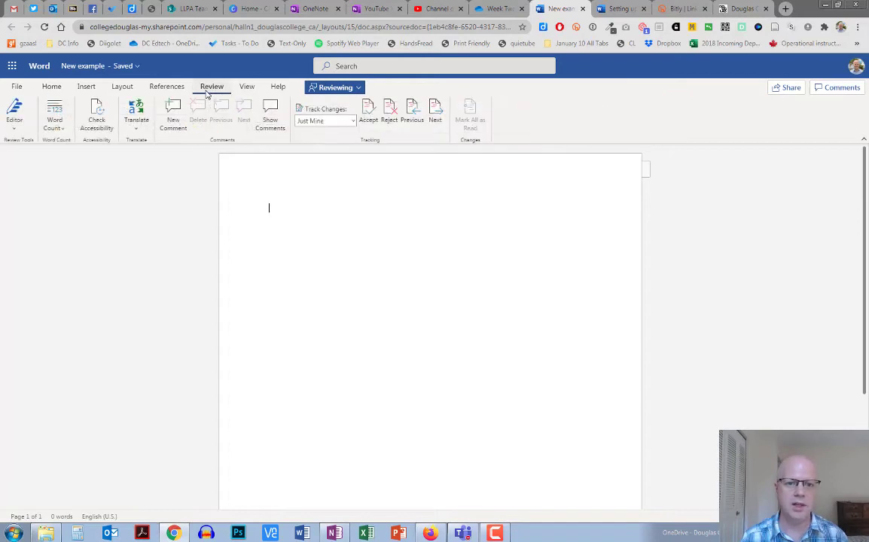
pyautogui.click(353, 122)
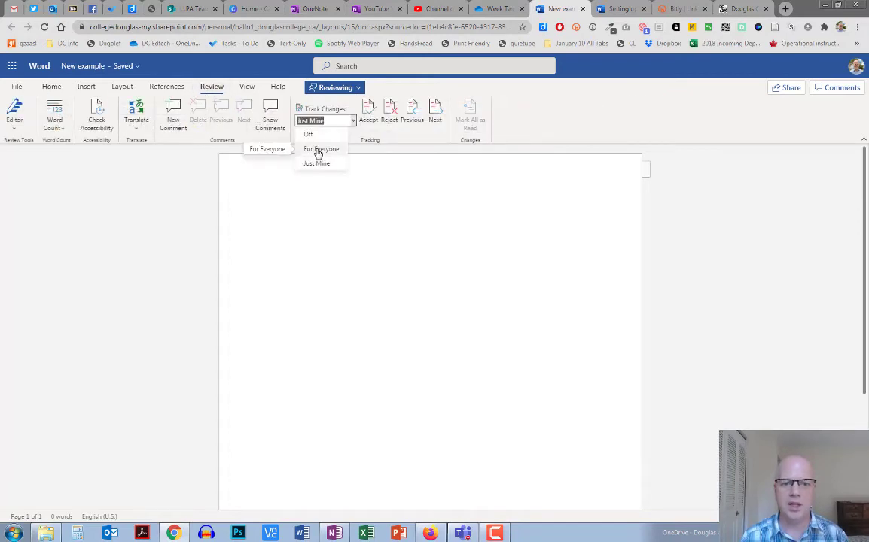
pyautogui.click(318, 148)
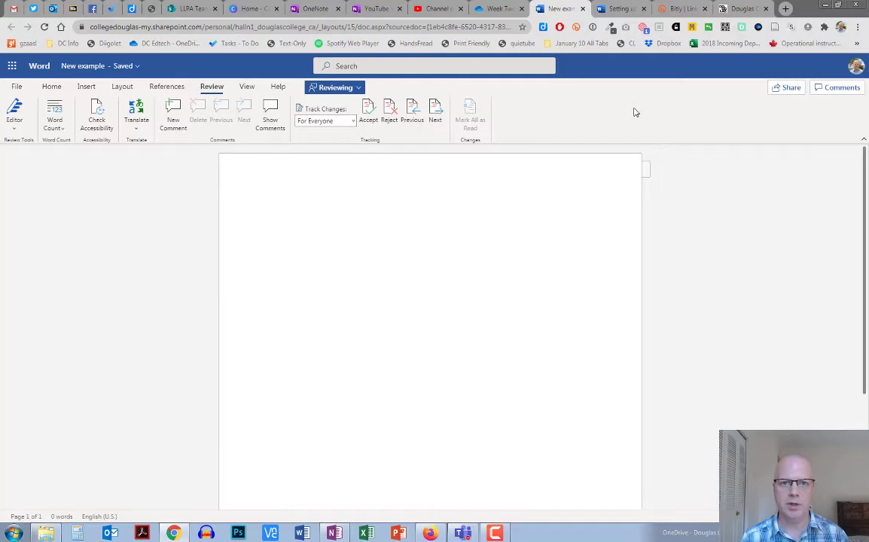